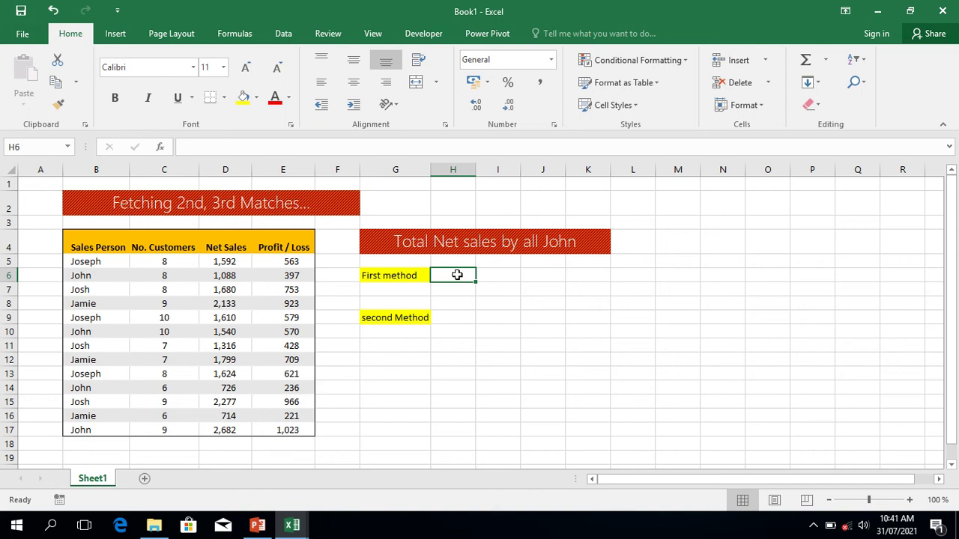
Step: Start a SUMPRODUCT formula in cell H6 from the function suggestions
text(=)
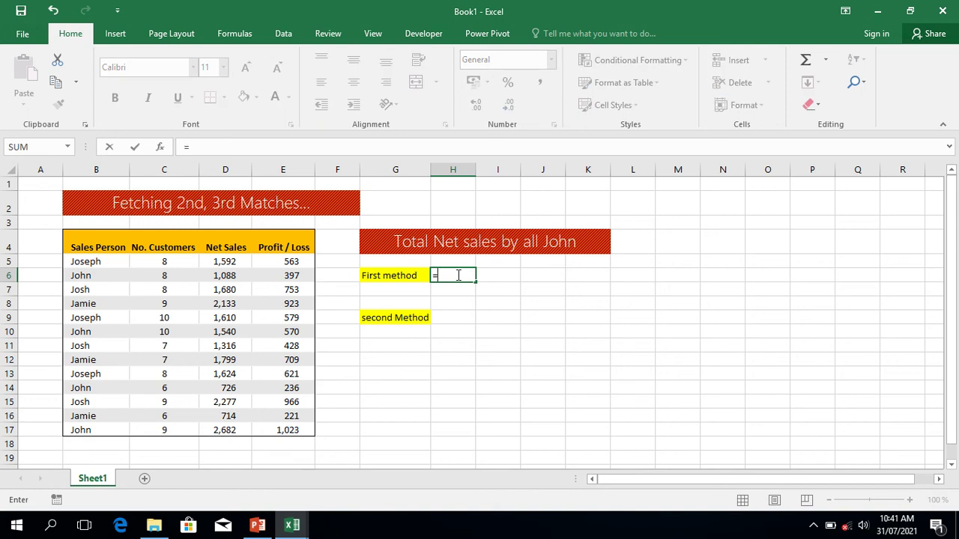
text(sup)
key(BackSpace)
text(m)
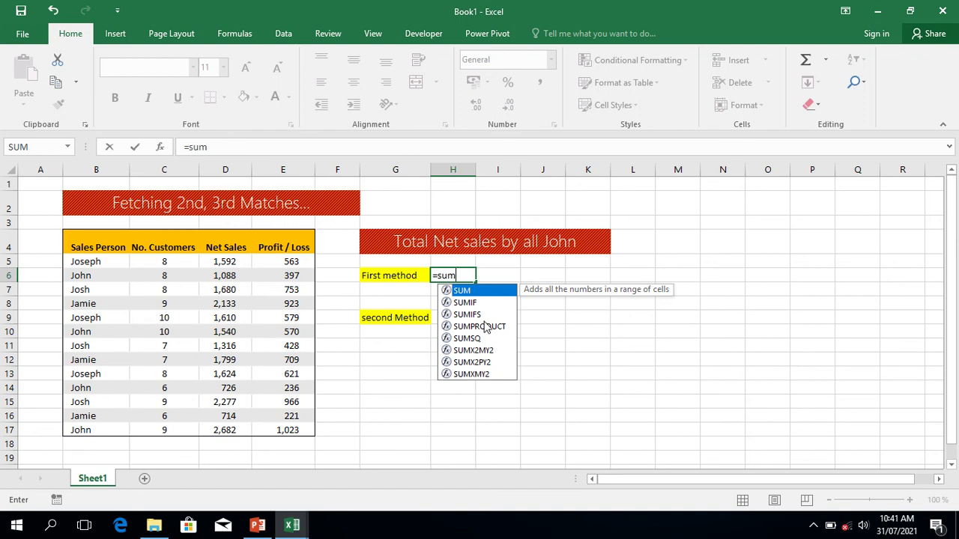
click(485, 326)
double_click(485, 327)
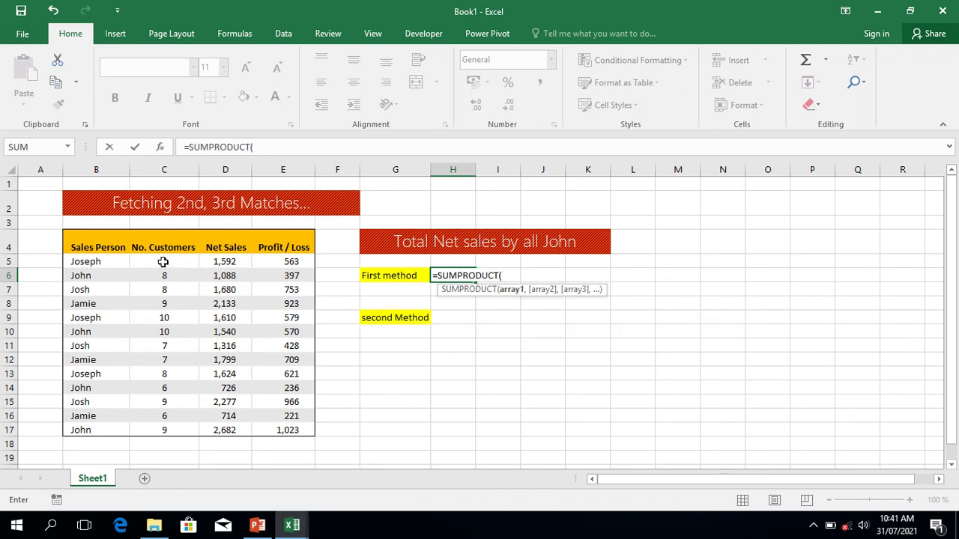
Step: Use C5:E17 as the first array, then begin a condition comparing "John" with a range
click(162, 261)
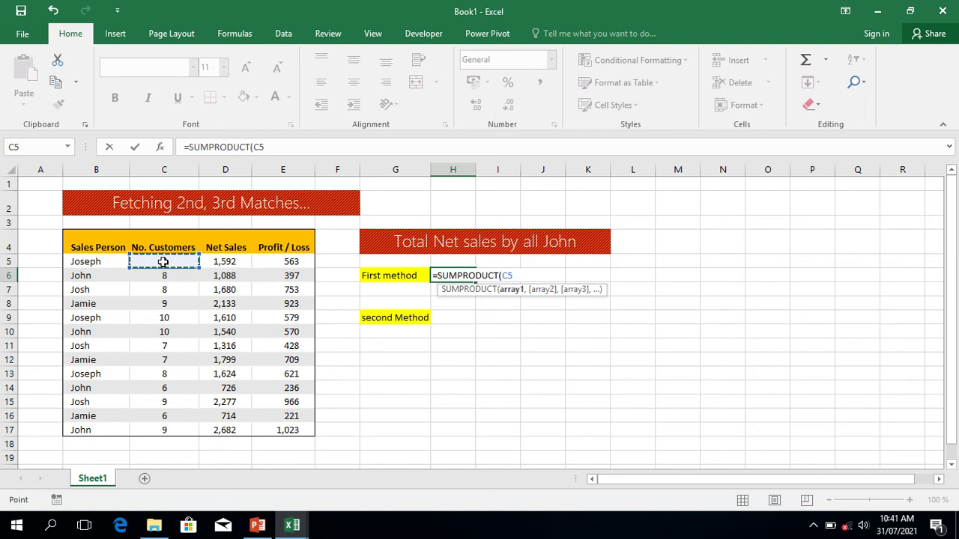
key(shift+Right)
key(shift+Right)
key(ctrl+shift+Down)
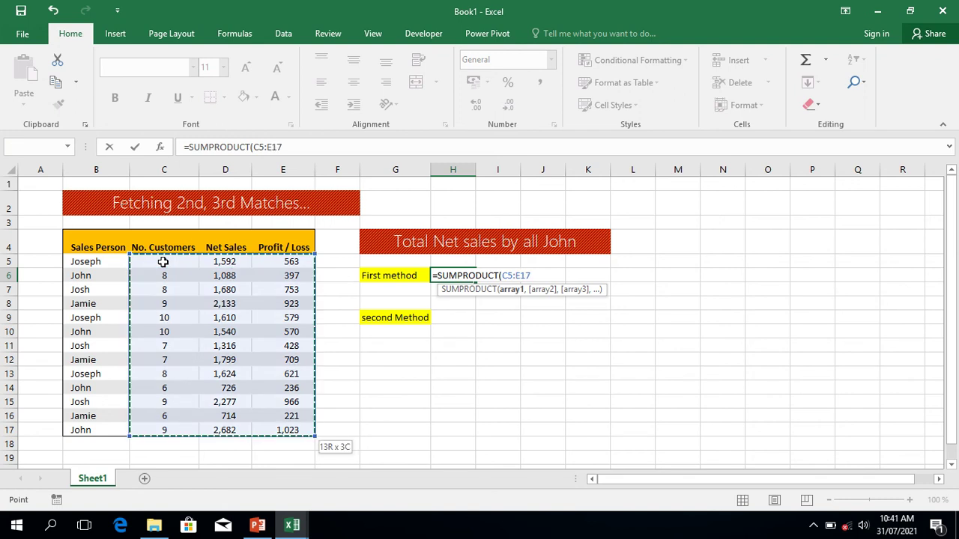
text(,)
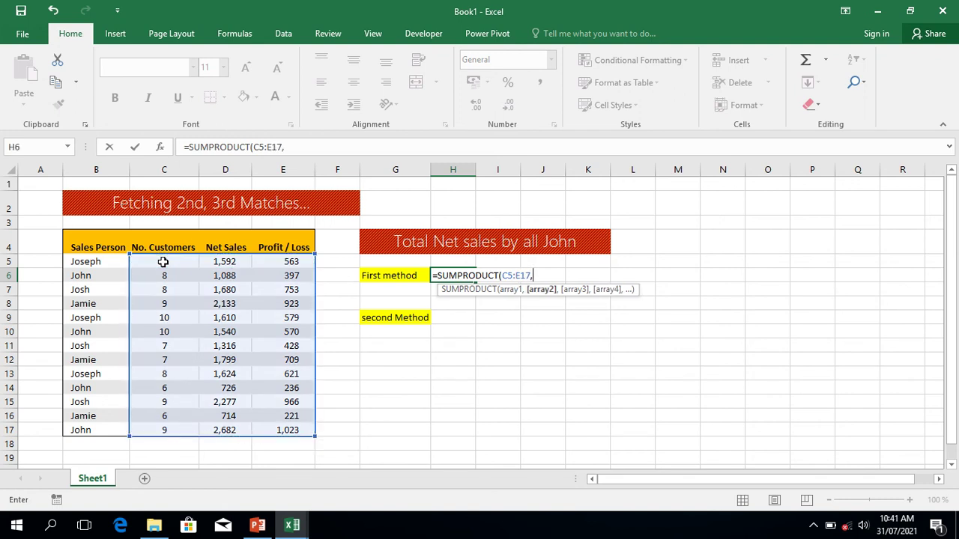
text(()
text("John"=)
Step: Compare "John" against Sales Person range B5:B17 and multiply by a second condition
click(107, 260)
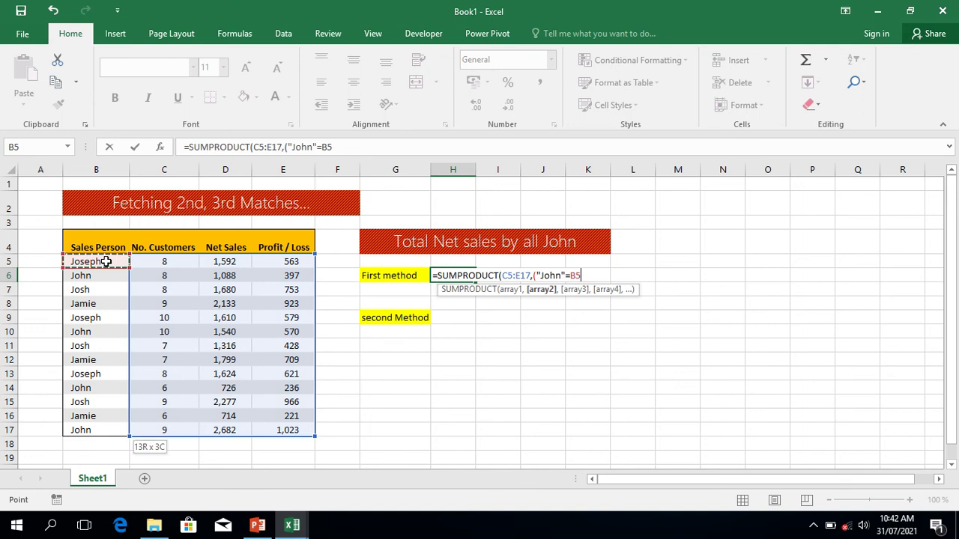
key(ctrl+shift+Down)
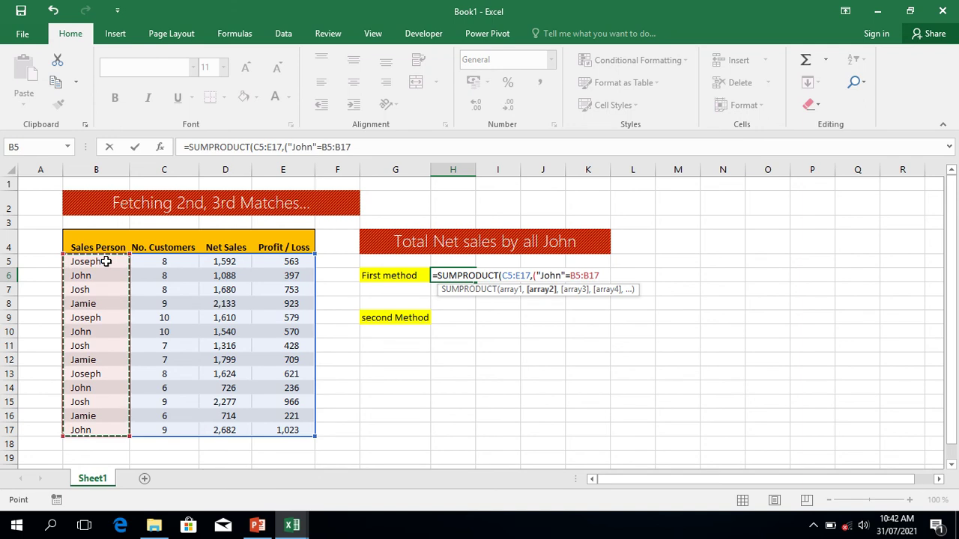
text()*()
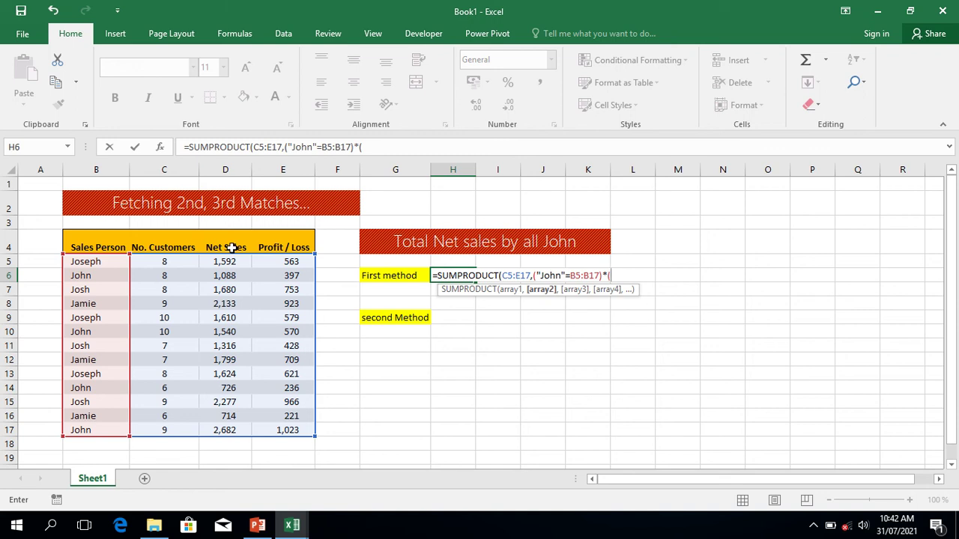
Step: Add the condition "Net Sales"=C4:E4 and enter the H6 SUMPRODUCT formula
text("Nt)
key(BackSpace)
text(et Sales)
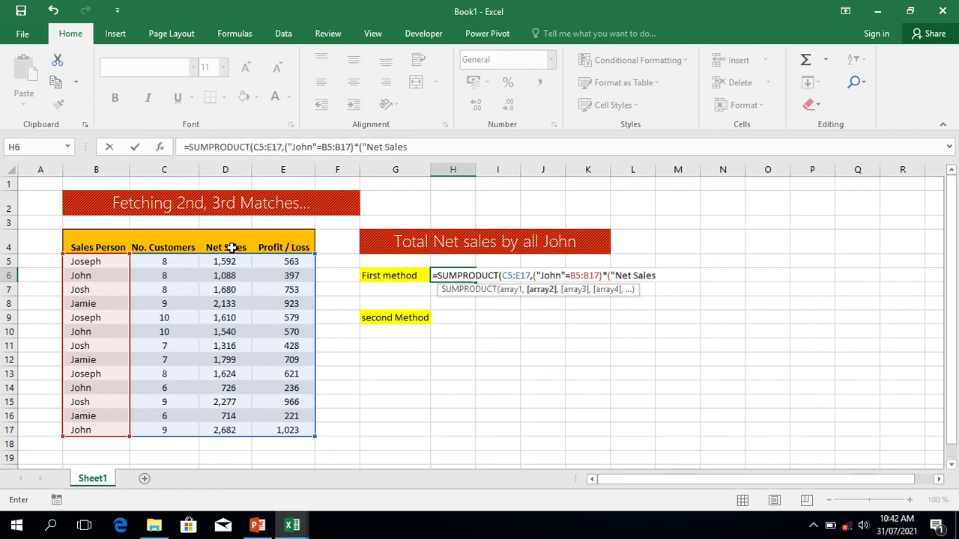
text("=)
click(229, 261)
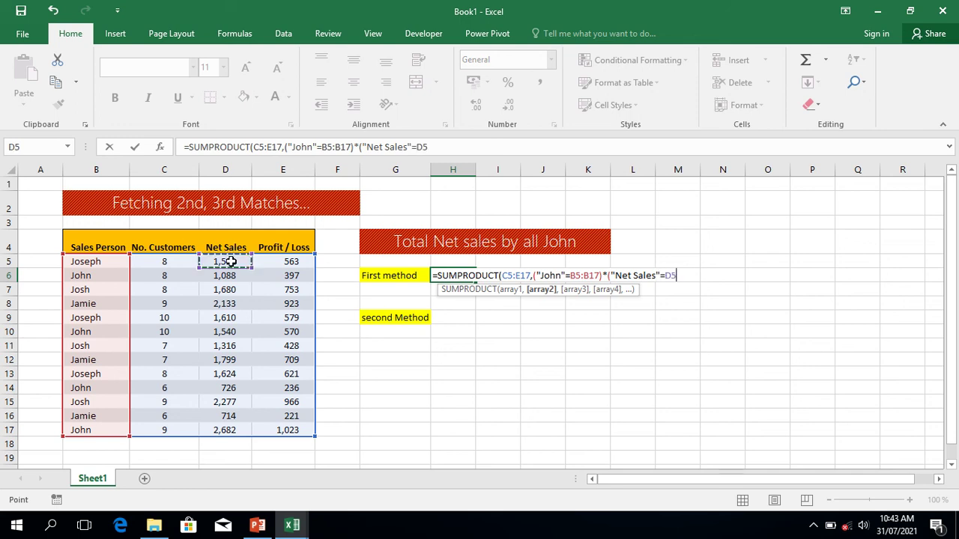
click(158, 247)
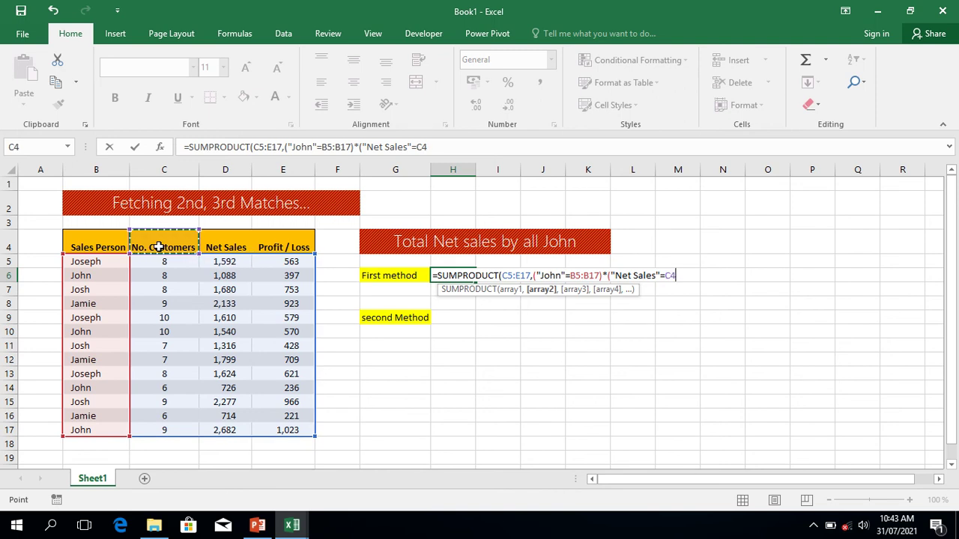
key(shift+Right)
key(shift+Right)
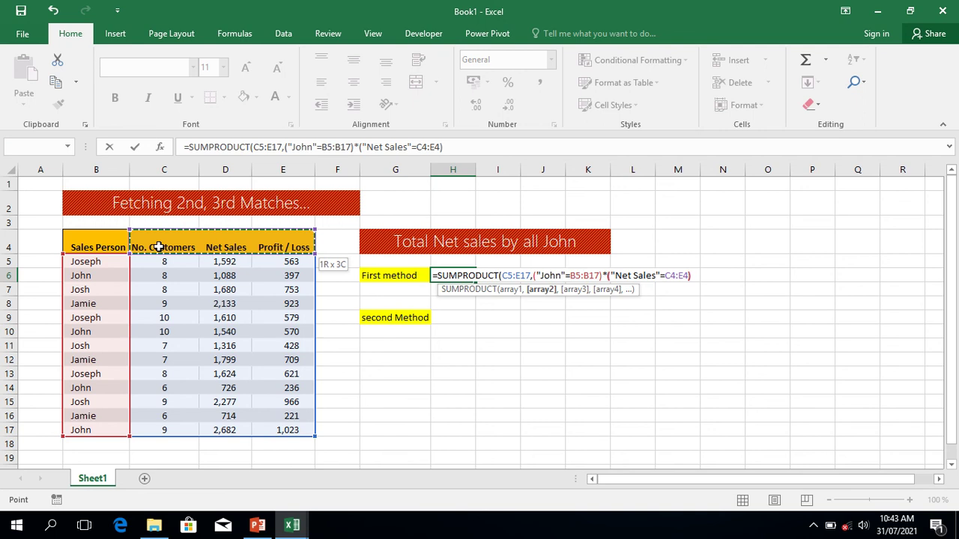
text())
key(Return)
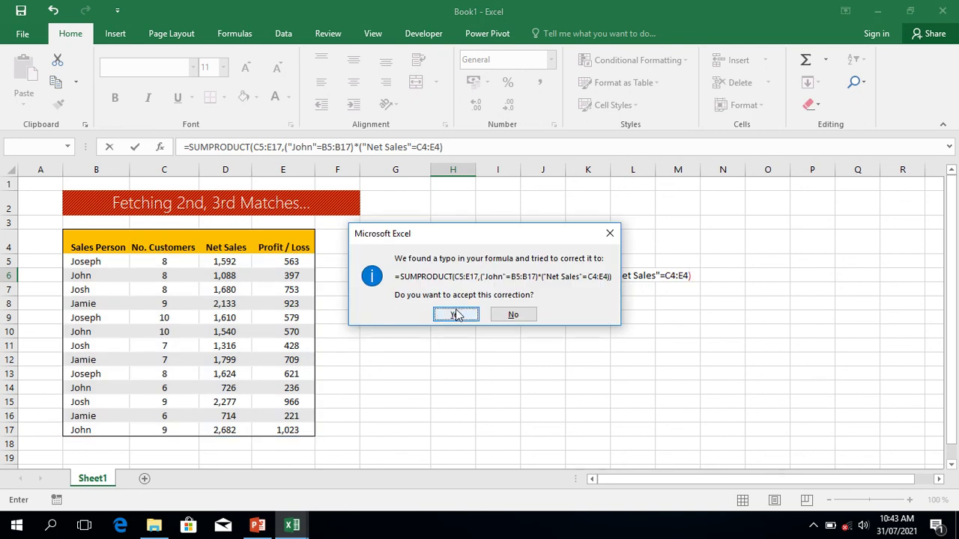
Step: Accept Excel's parenthesis correction so H6 shows John's net sales of 6036
click(456, 316)
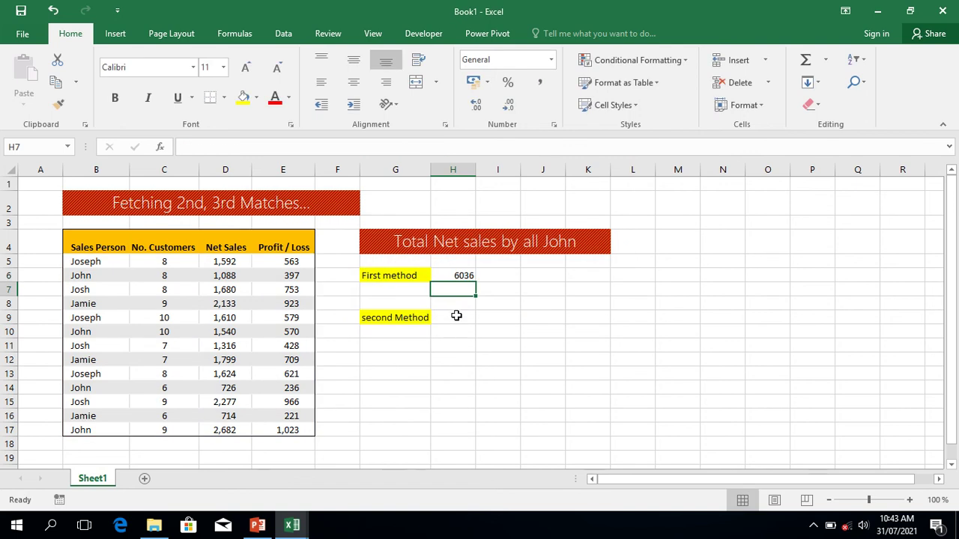
click(456, 317)
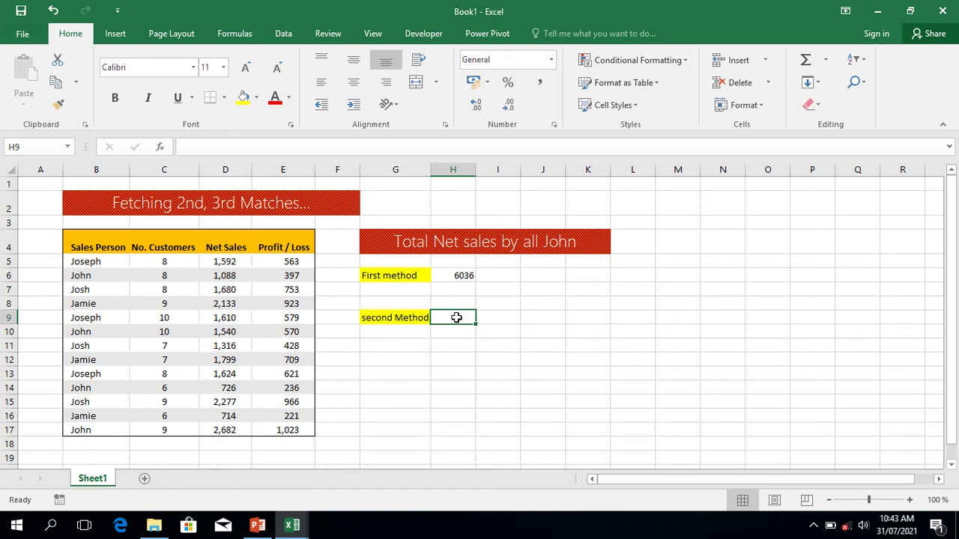
Step: Enter =SUMIF(B5:B17,"John",D5:D17) in H9 to total John's net sales
text(=)
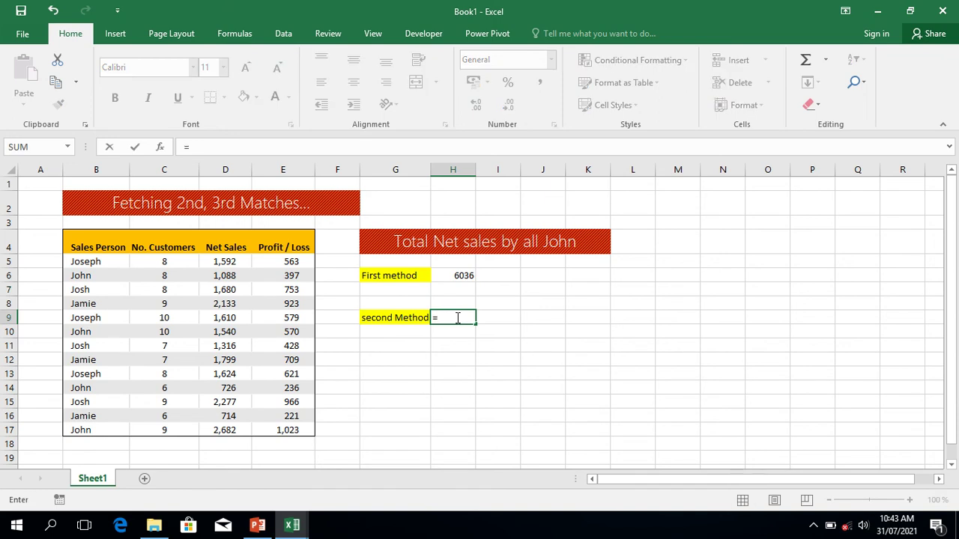
text(sum)
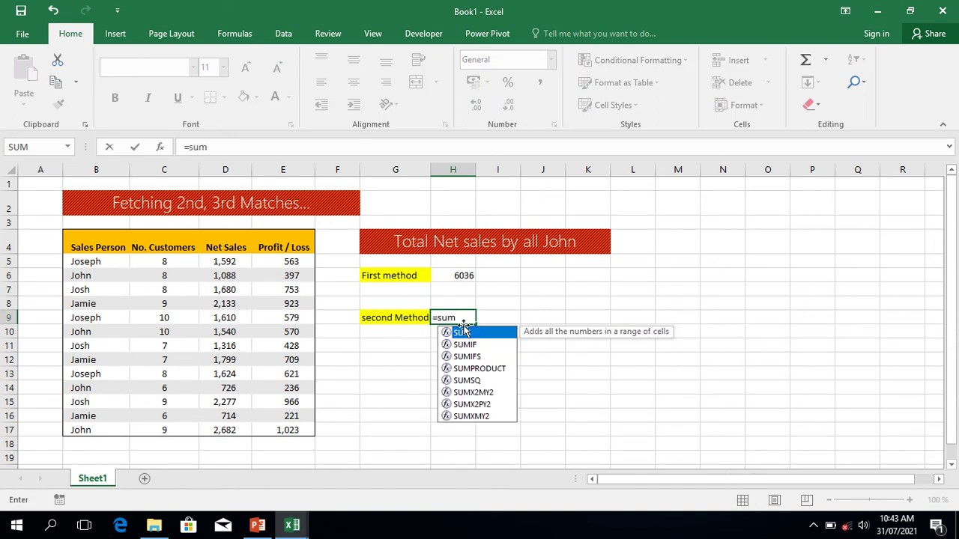
double_click(474, 344)
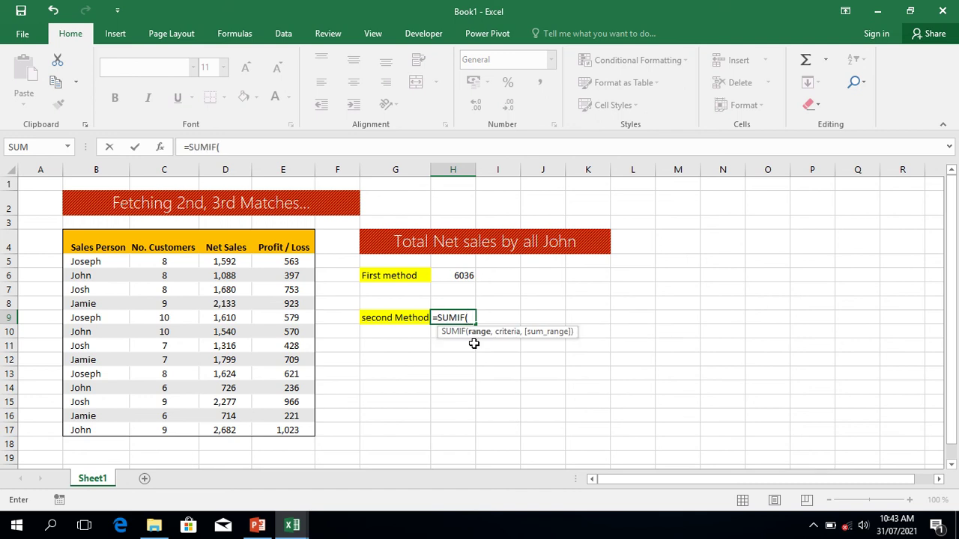
click(102, 262)
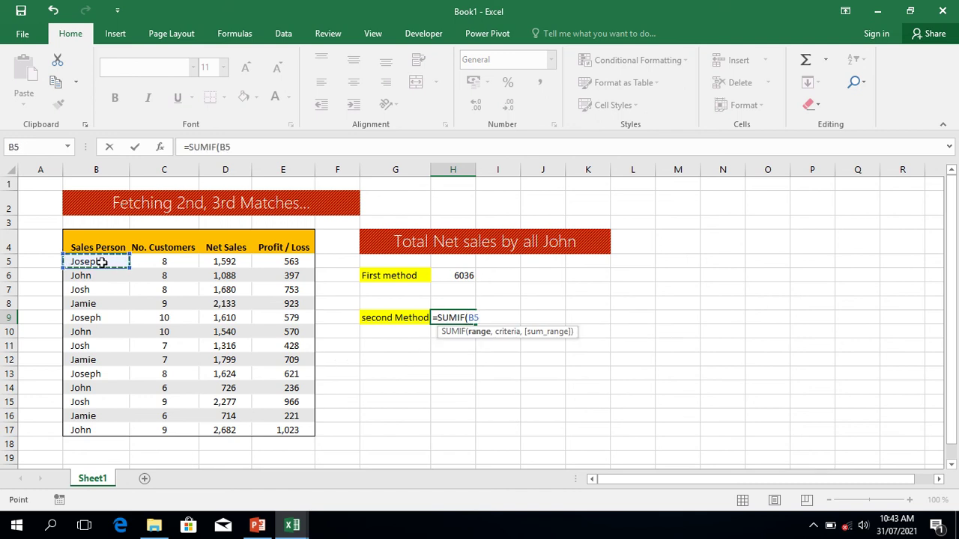
key(ctrl+shift+Down)
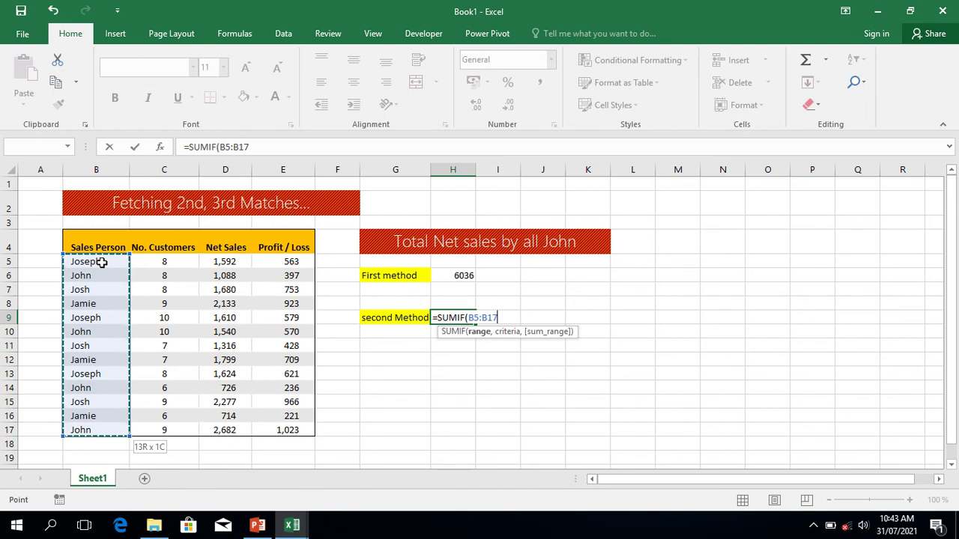
text(,)
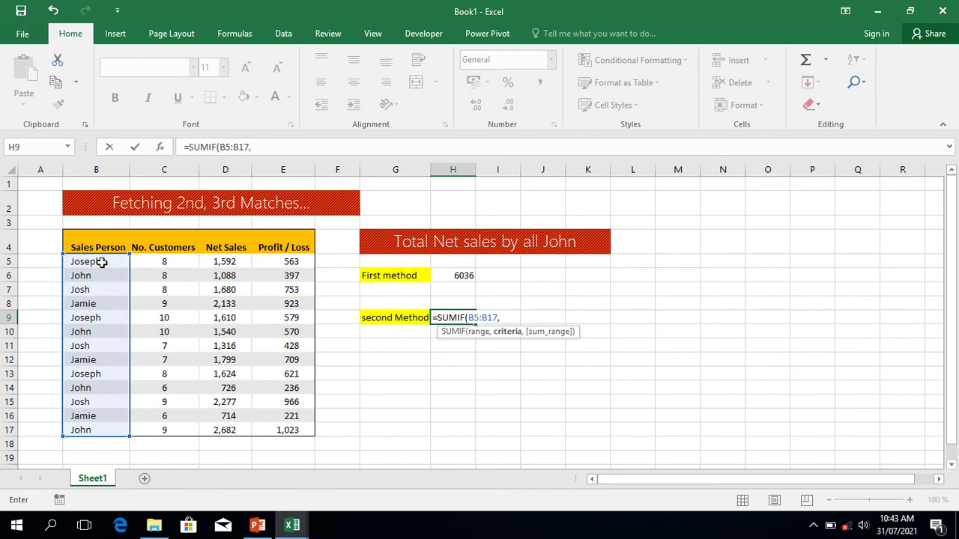
text("Jp)
key(BackSpace)
text(ohn",)
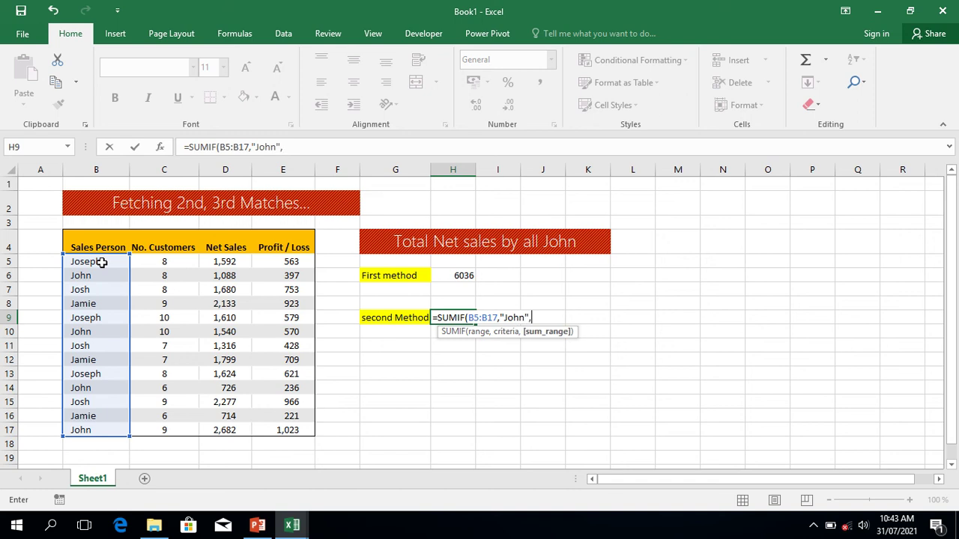
click(227, 260)
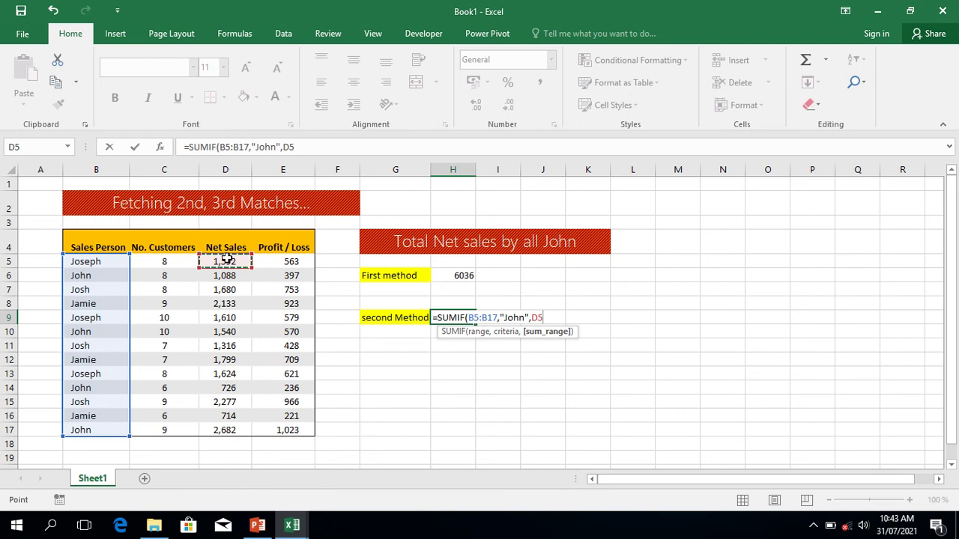
key(ctrl+shift+Down)
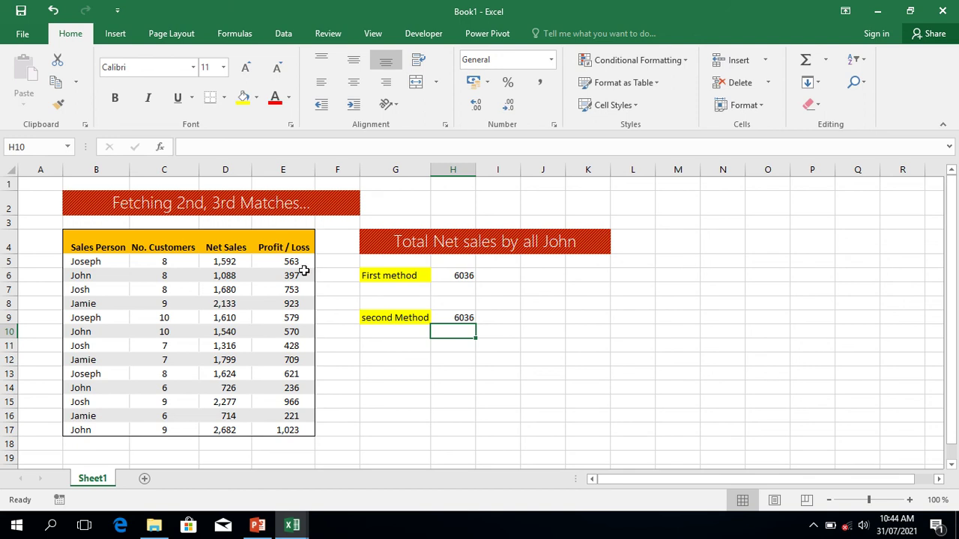
Step: Select John's net sales 1,088, 1,540, 726 and 2,682 to confirm a 6,036 sum
ctrl+click(226, 276)
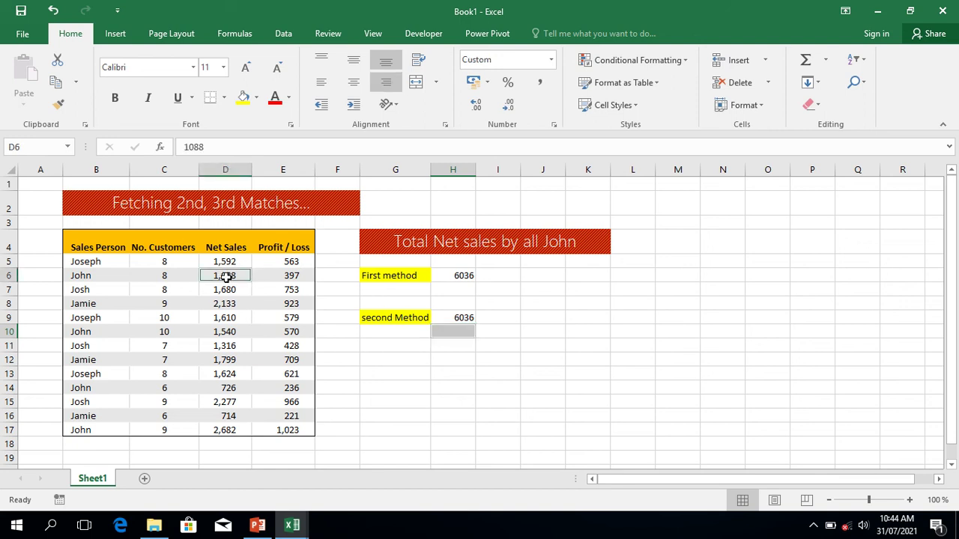
ctrl+click(234, 332)
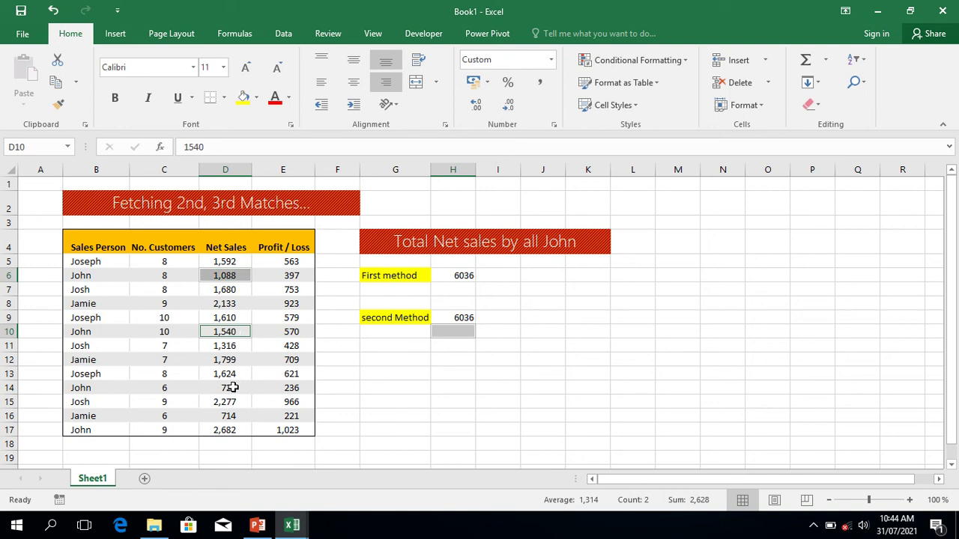
ctrl+click(234, 388)
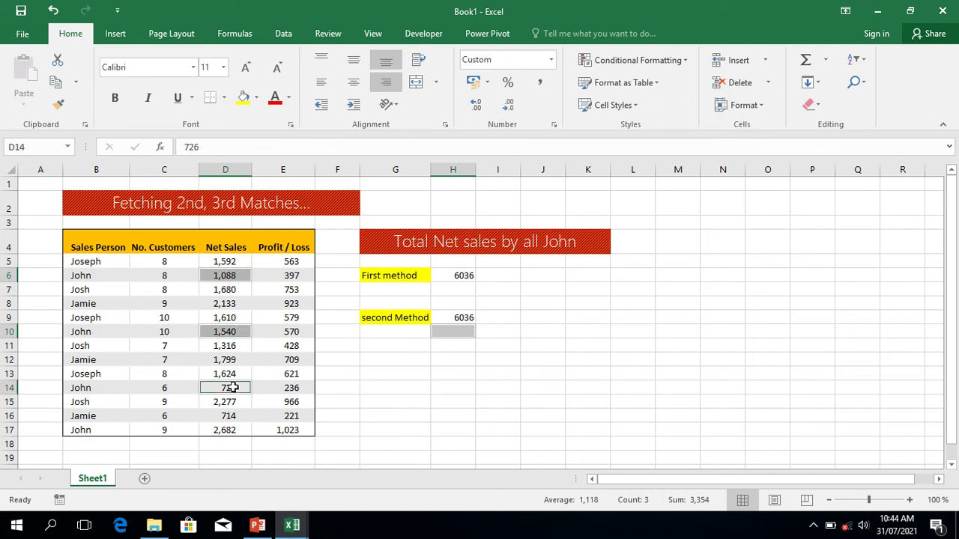
ctrl+click(232, 434)
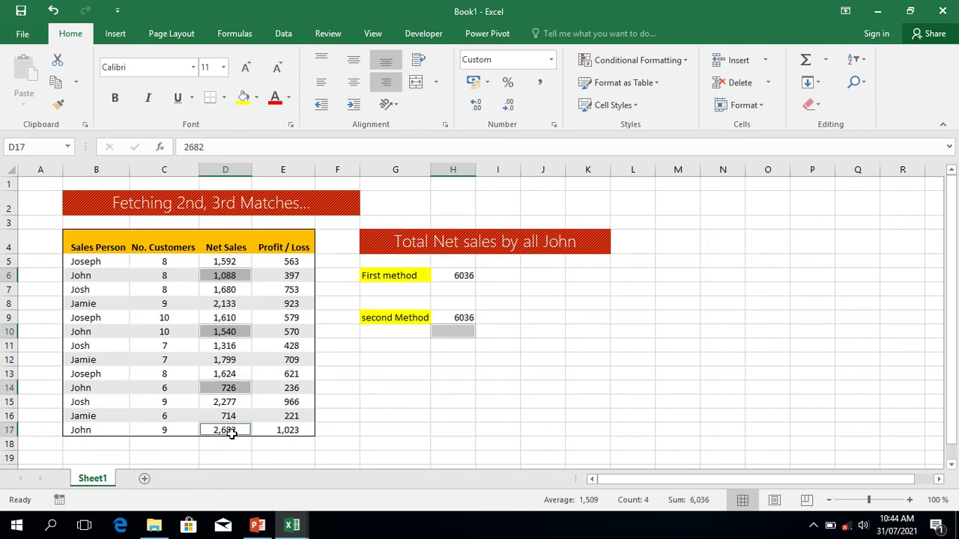